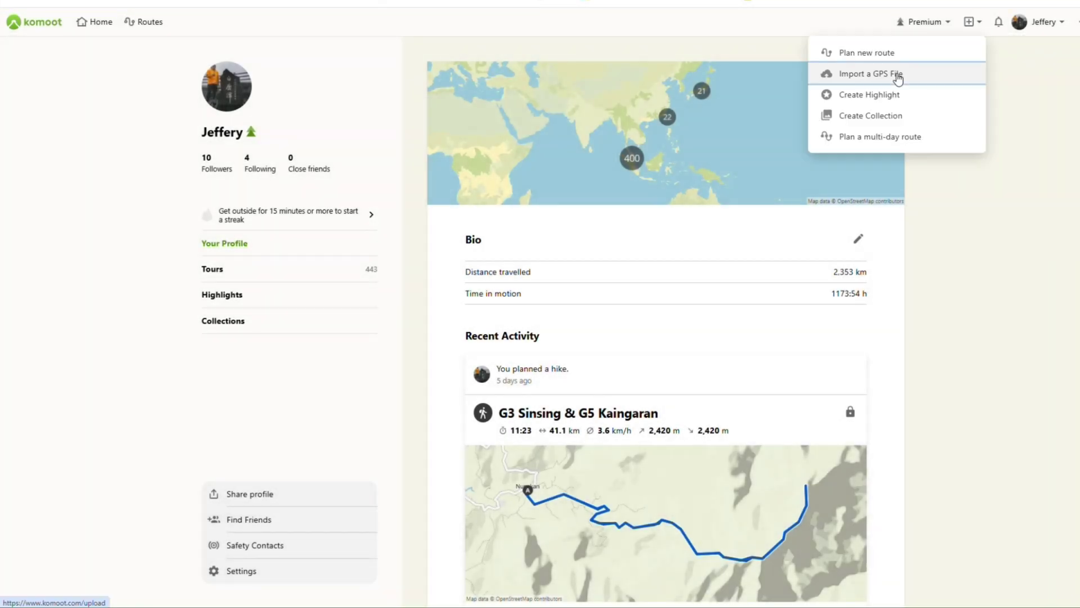
# Open Komoot's Import a GPS File page from the create menu
pyautogui.click(898, 79)
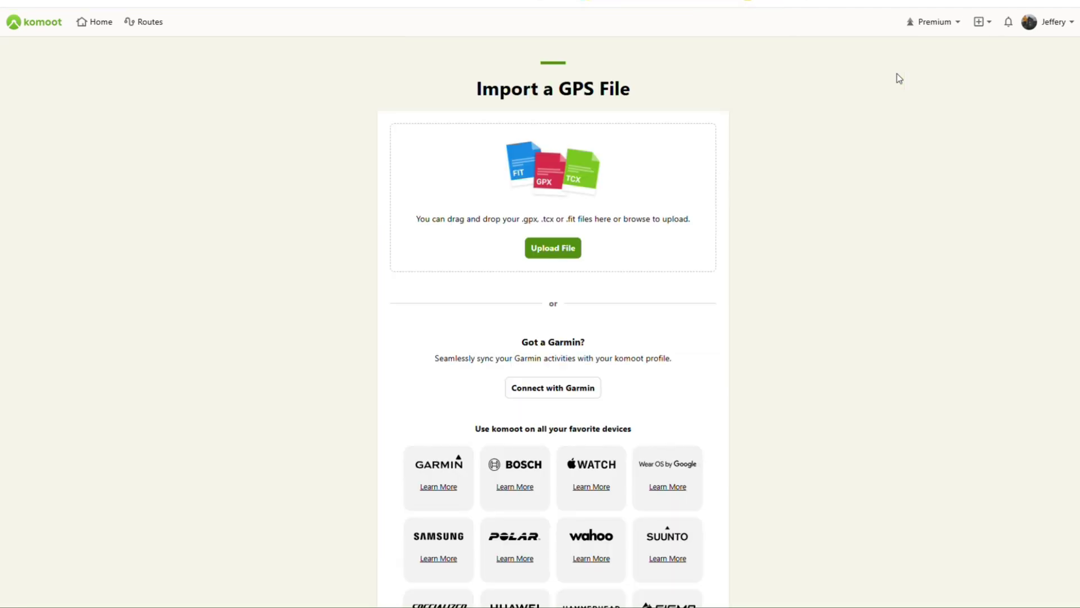
# Upload the GPX file as a route to plan, keeping Hiking as the sport
pyautogui.moveTo(109, 217); pyautogui.dragTo(561, 214)
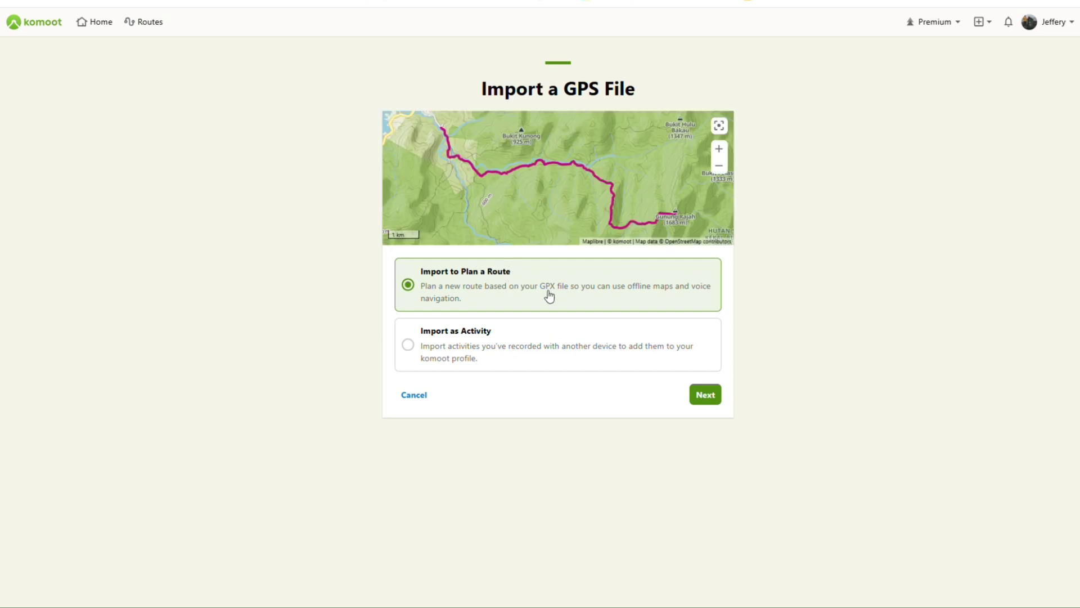
pyautogui.click(704, 396)
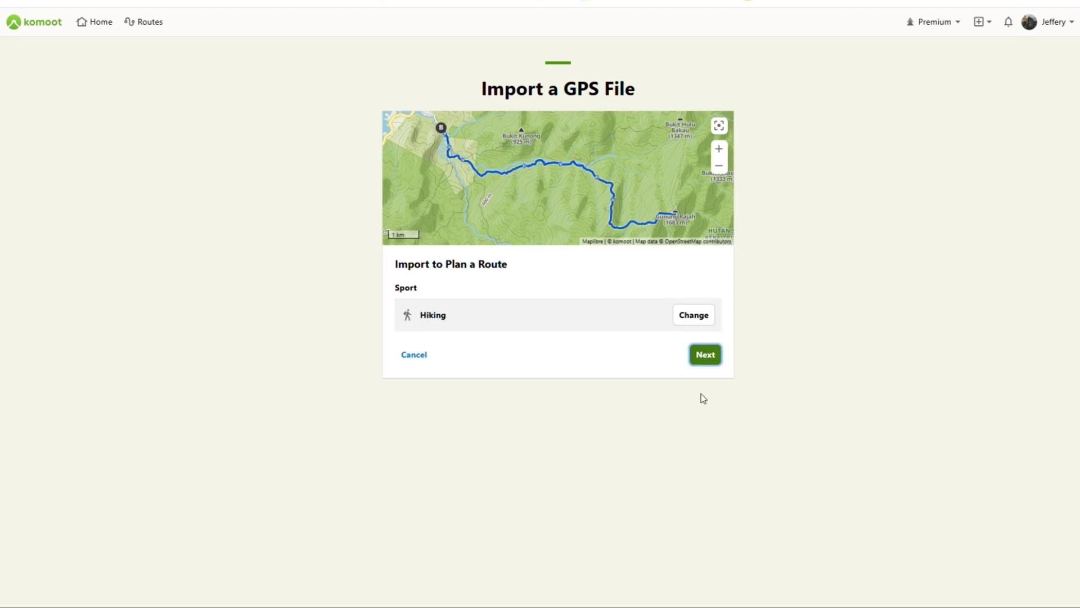
pyautogui.click(701, 324)
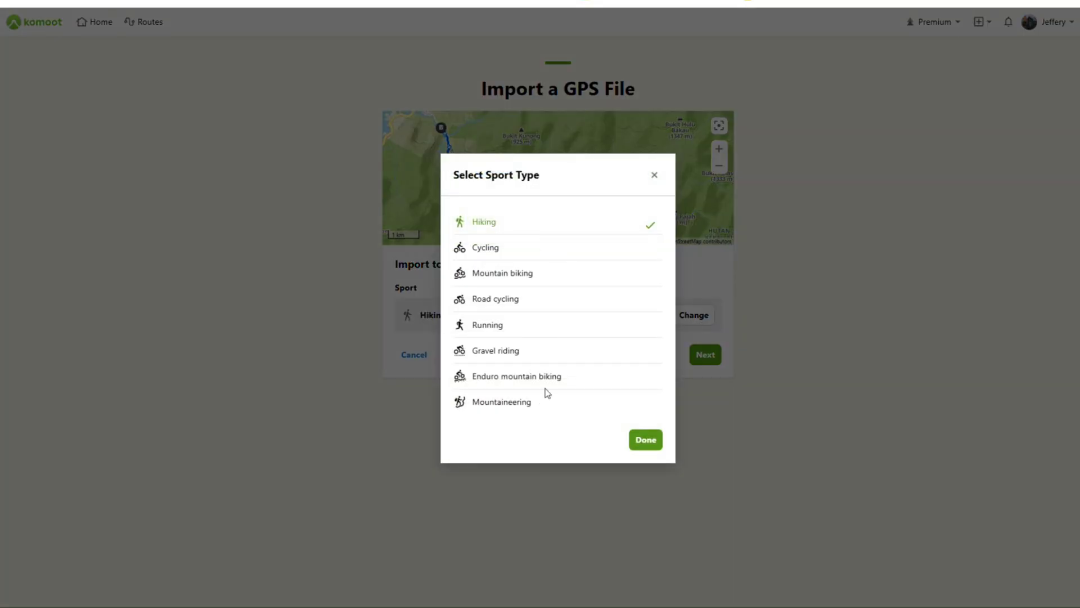
pyautogui.click(655, 175)
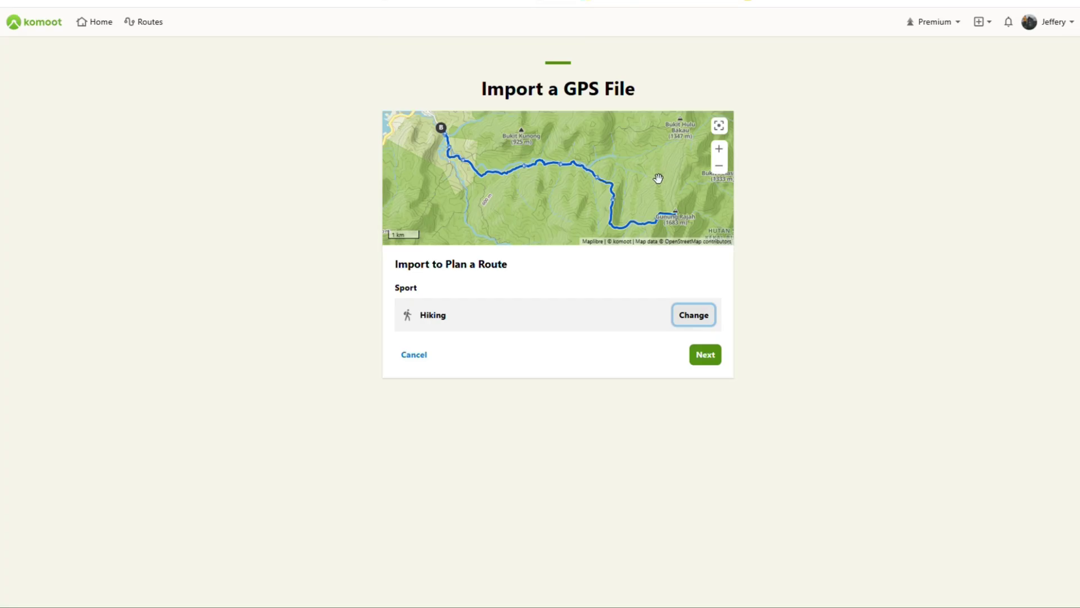
pyautogui.click(699, 365)
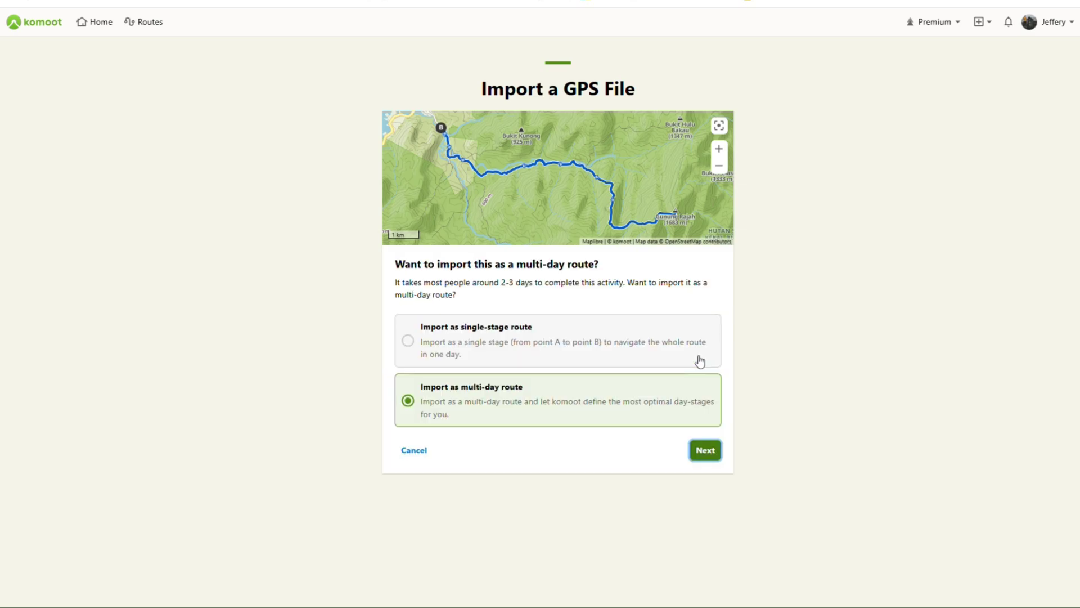
# Import the track as a single-stage route and save it
pyautogui.click(520, 346)
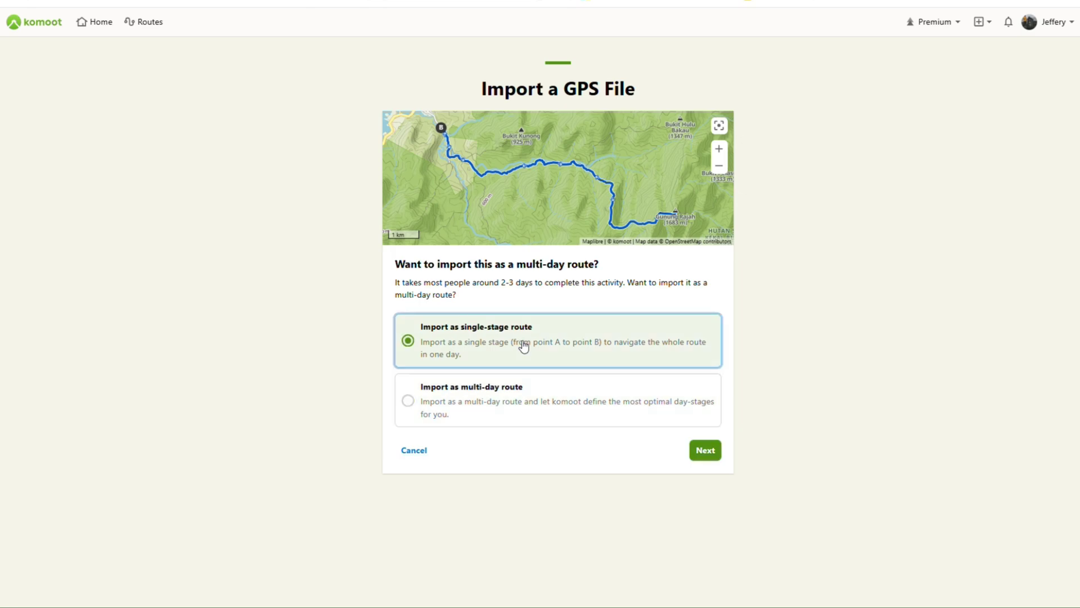
pyautogui.click(701, 453)
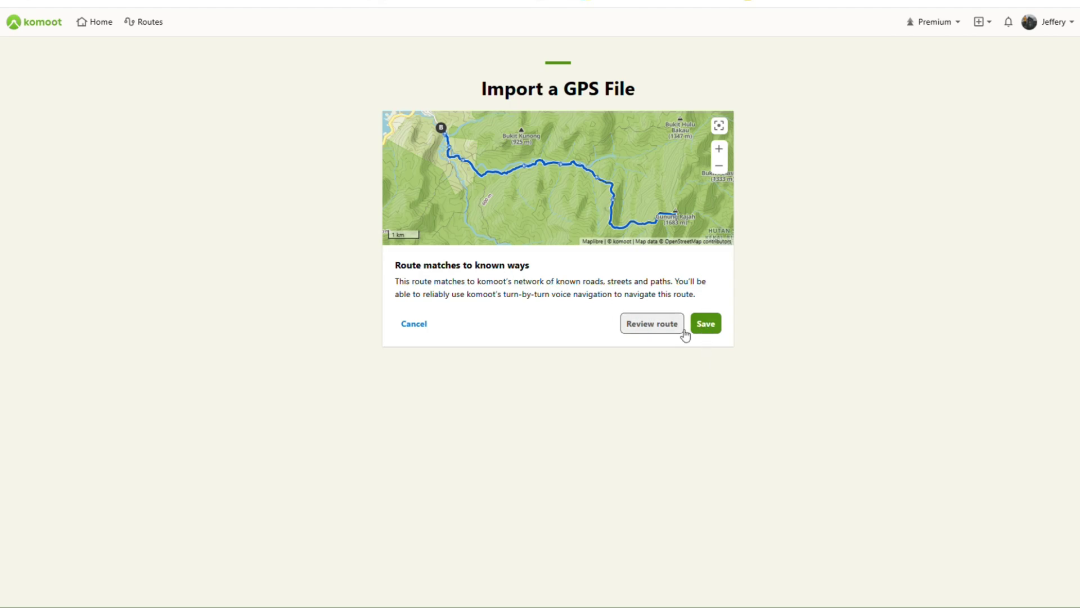
pyautogui.click(704, 328)
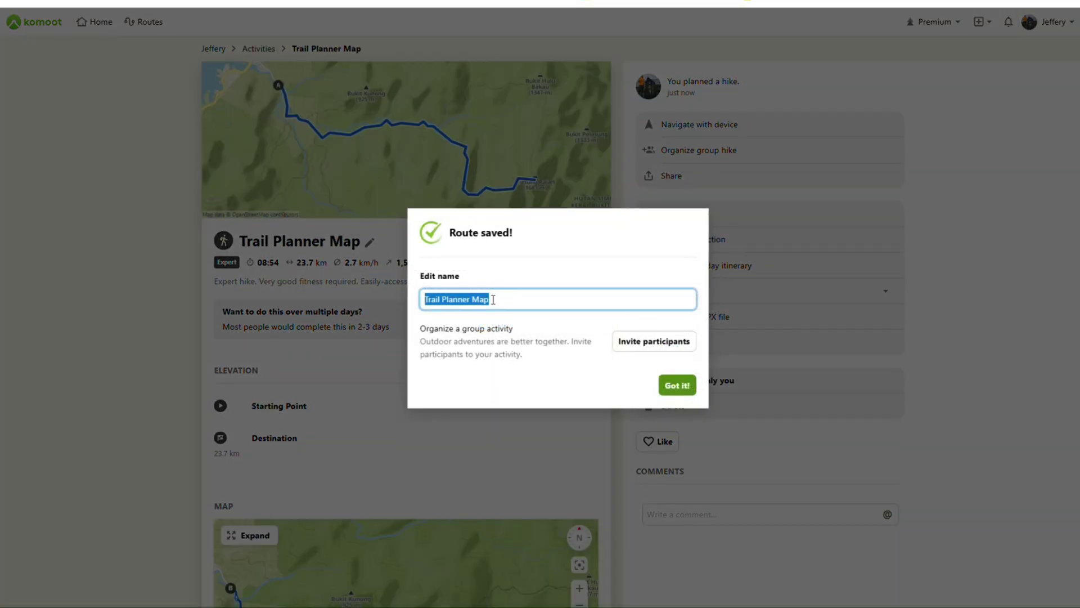
# Rename the saved route to 'Gunung Rajah Dayhike 2025'
pyautogui.click(493, 299)
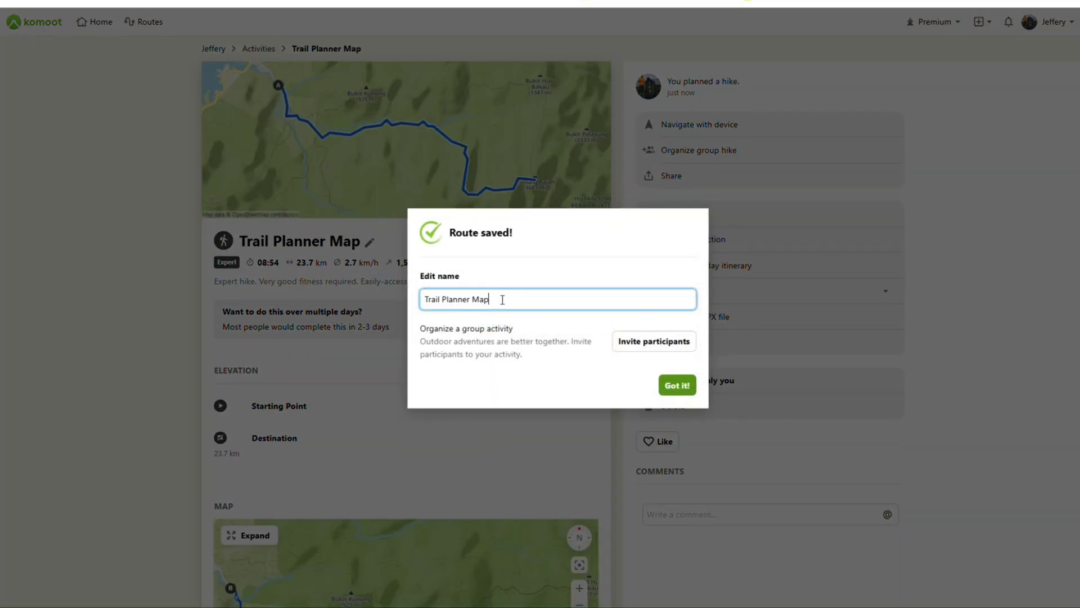
pyautogui.hotkey('ctrl', 'a')
pyautogui.write('Gunung Rajah Dayhike ')
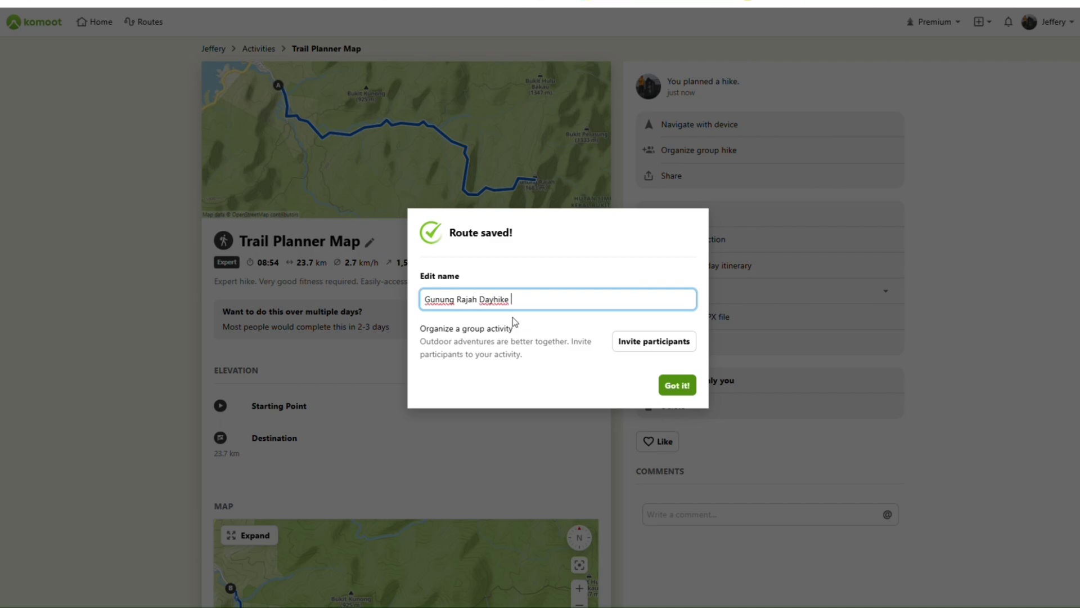
pyautogui.write('2025')
pyautogui.click(672, 388)
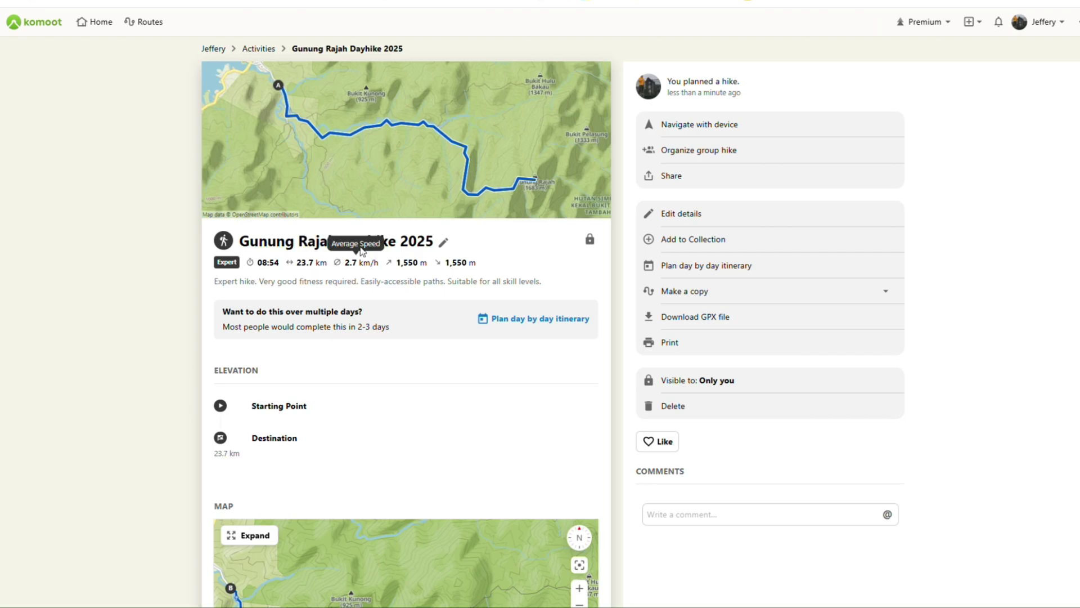
# Jump to the tour's map section with its elevation profile (highest 1,630 m, lowest 270 m)
pyautogui.click(510, 146)
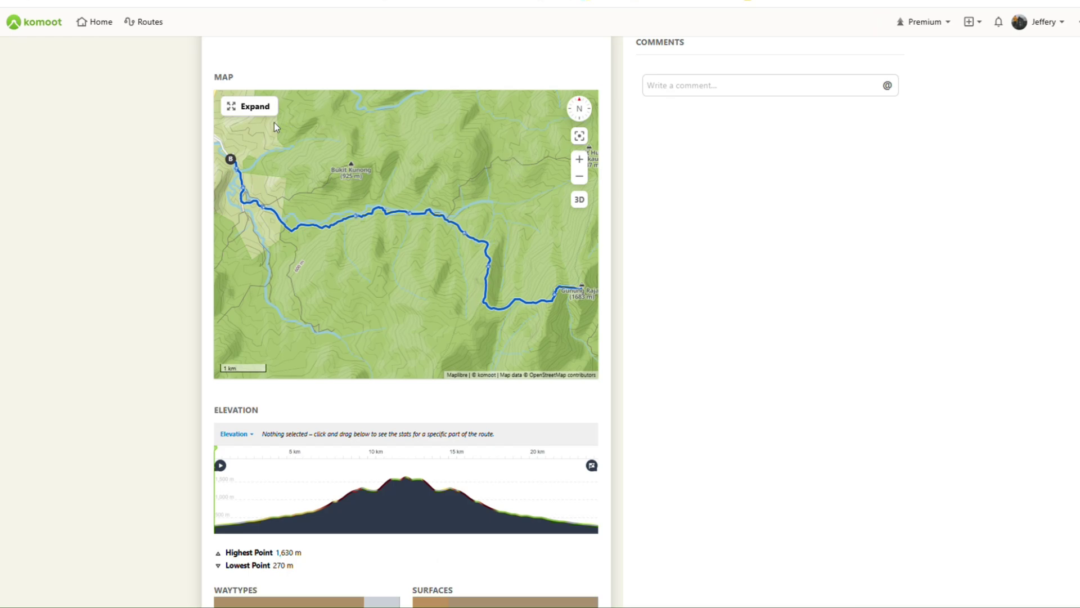
# Follow the route on the full-size map past Kem R&R to the Gunung Rajah summit (1,632 m)
pyautogui.click(251, 111)
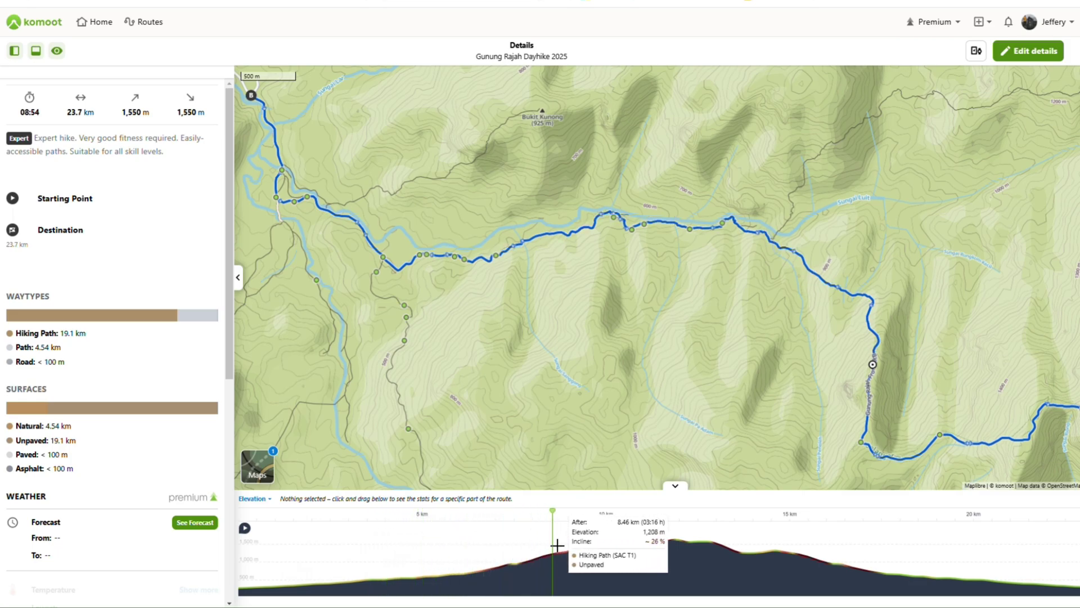
pyautogui.moveTo(805, 236); pyautogui.dragTo(709, 201)
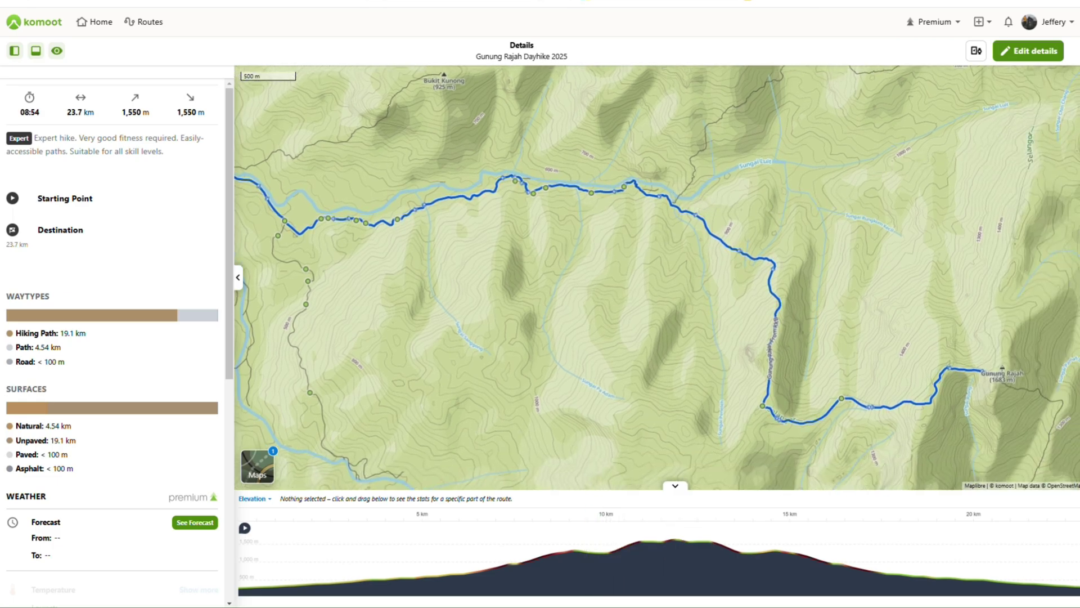
pyautogui.click(1073, 135)
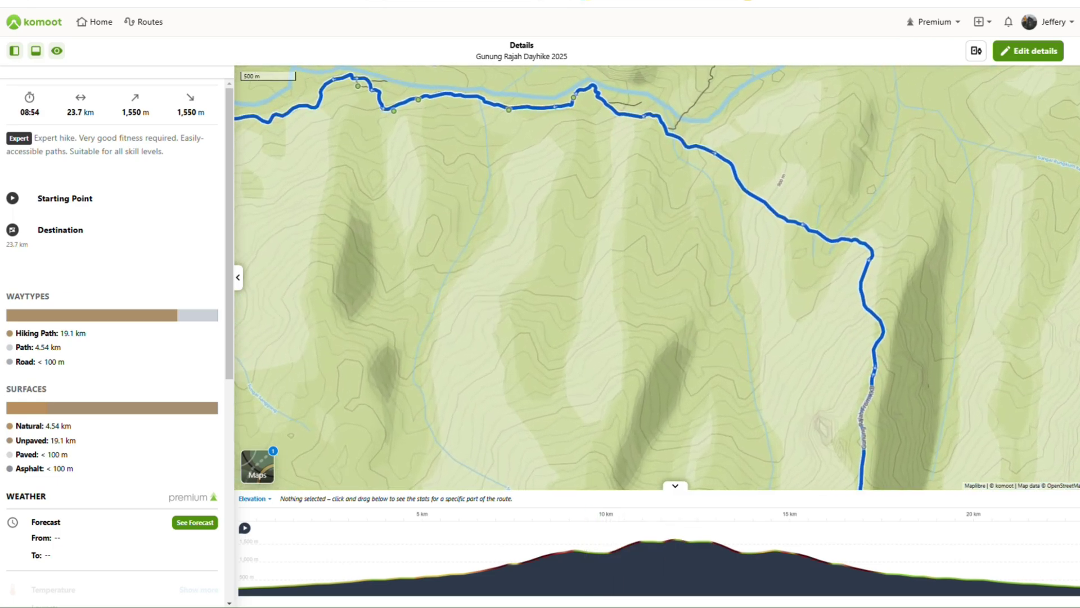
pyautogui.scroll(3, 810, 164)
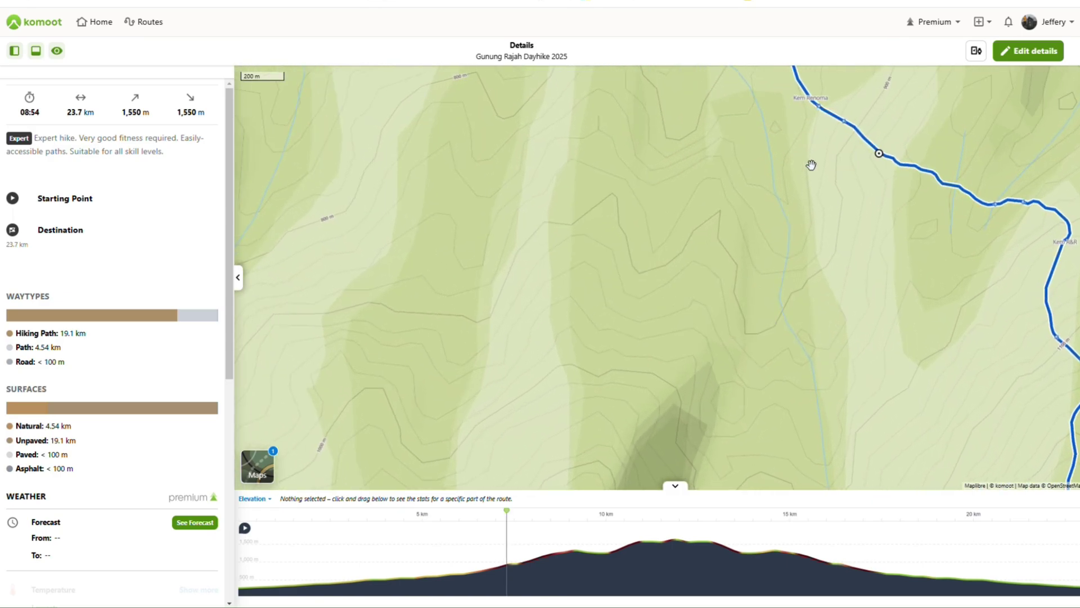
pyautogui.moveTo(810, 164); pyautogui.dragTo(813, 329)
pyautogui.moveTo(675, 229); pyautogui.dragTo(735, 311)
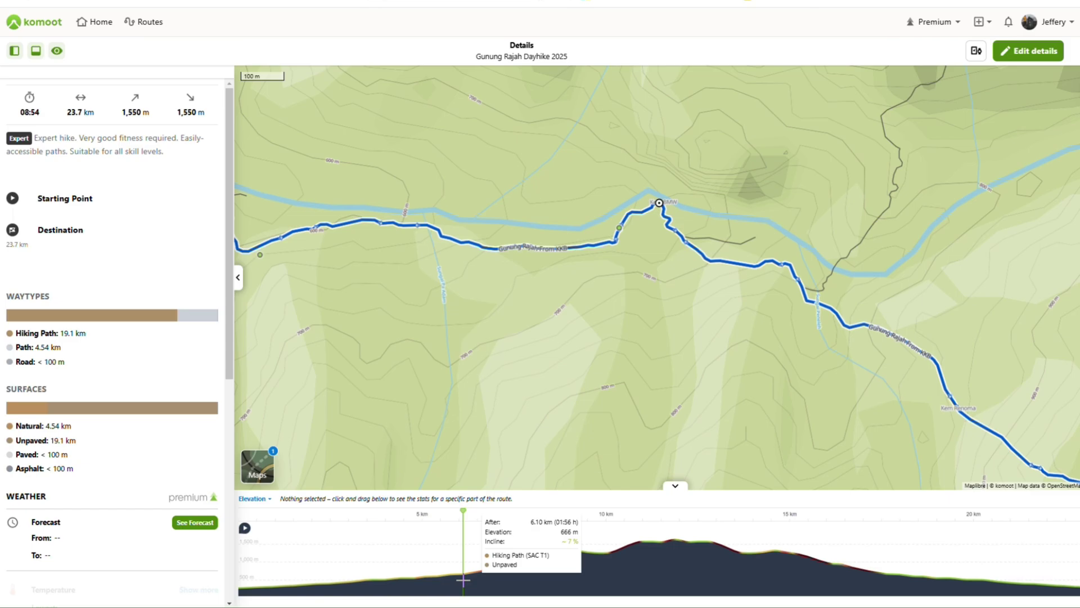
pyautogui.moveTo(920, 364); pyautogui.dragTo(602, 200)
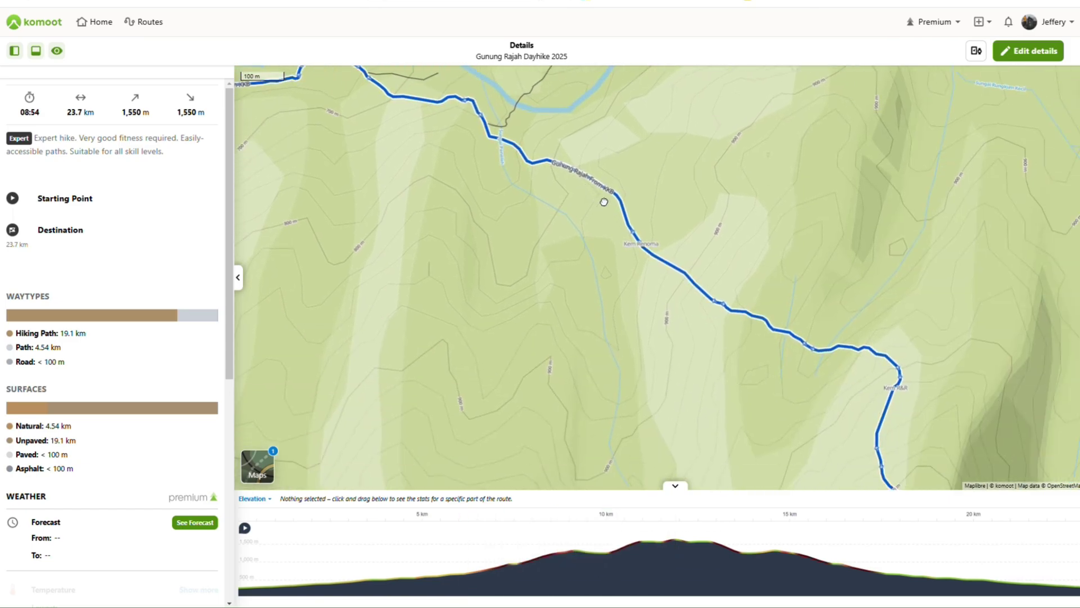
pyautogui.moveTo(854, 305); pyautogui.dragTo(755, 188)
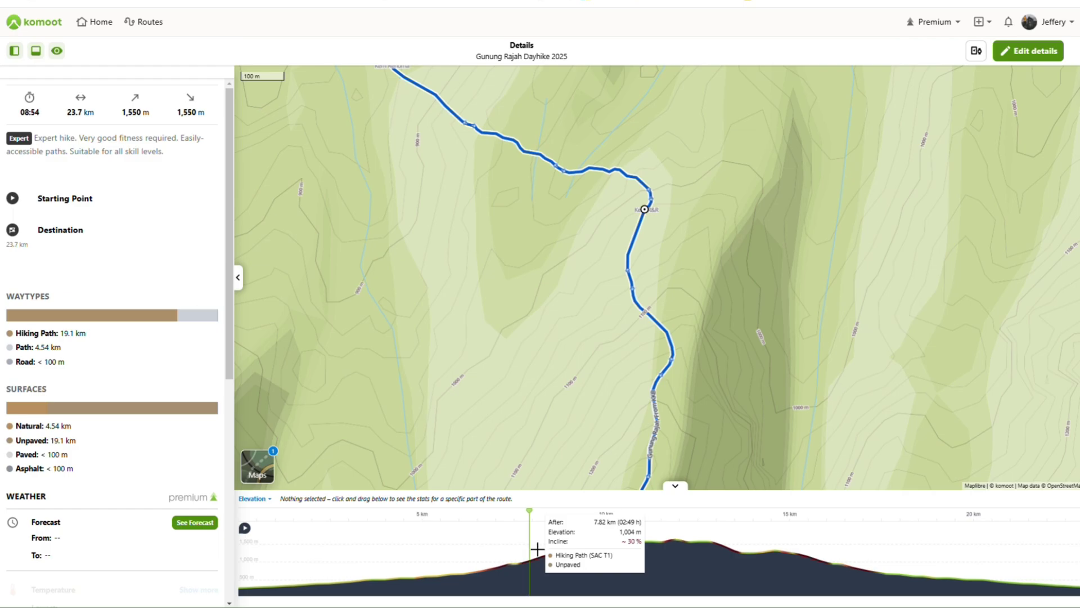
pyautogui.moveTo(835, 368); pyautogui.dragTo(589, 265)
pyautogui.scroll(-2, 589, 265)
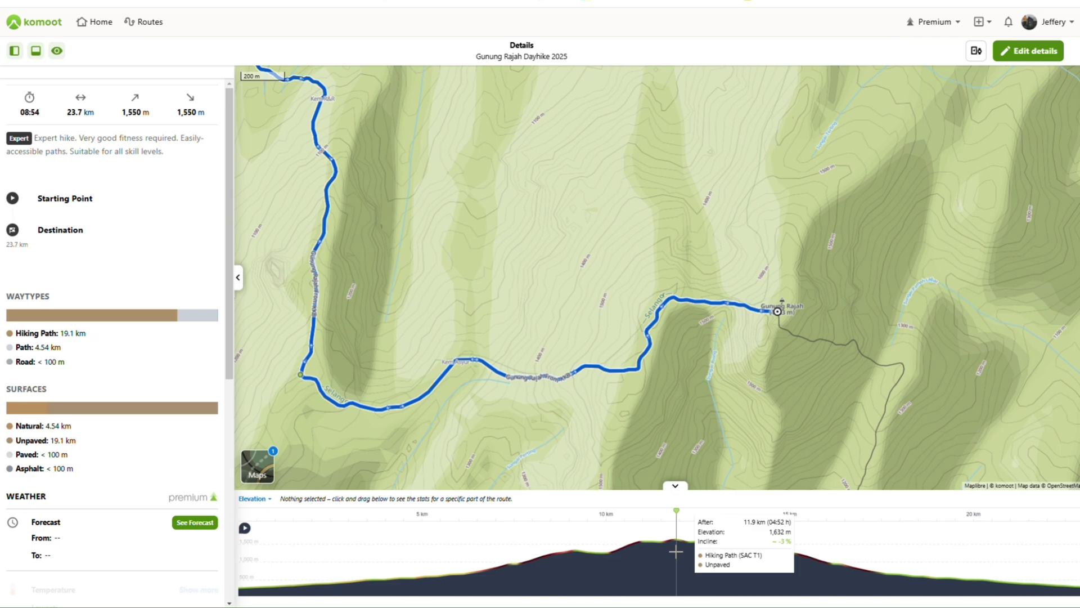
# Reopen Gunung Rajah Dayhike 2025 from the account's Planned tours list
pyautogui.click(1050, 21)
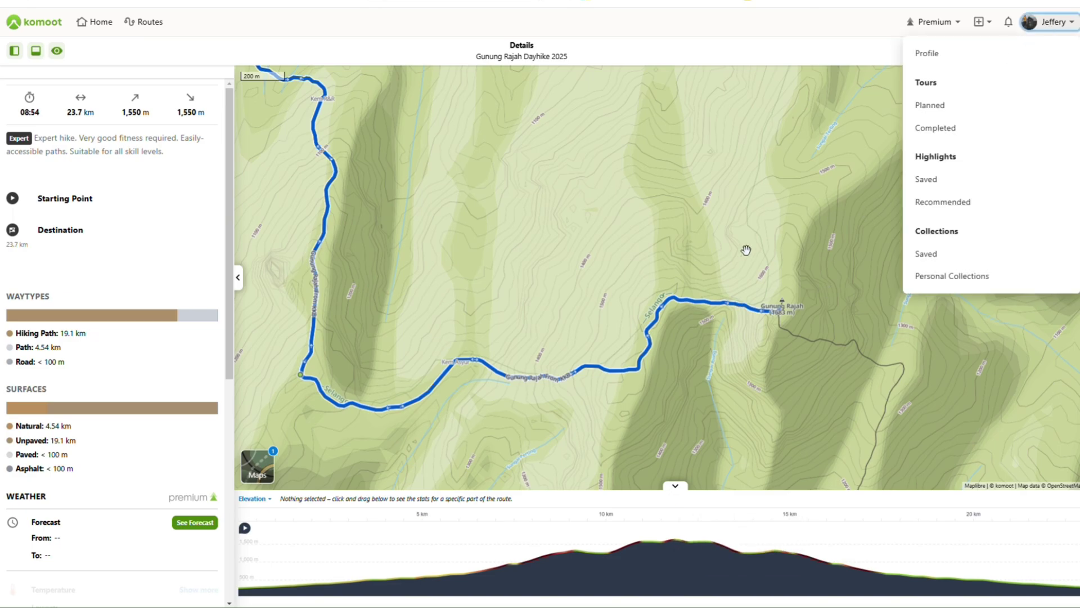
pyautogui.click(955, 105)
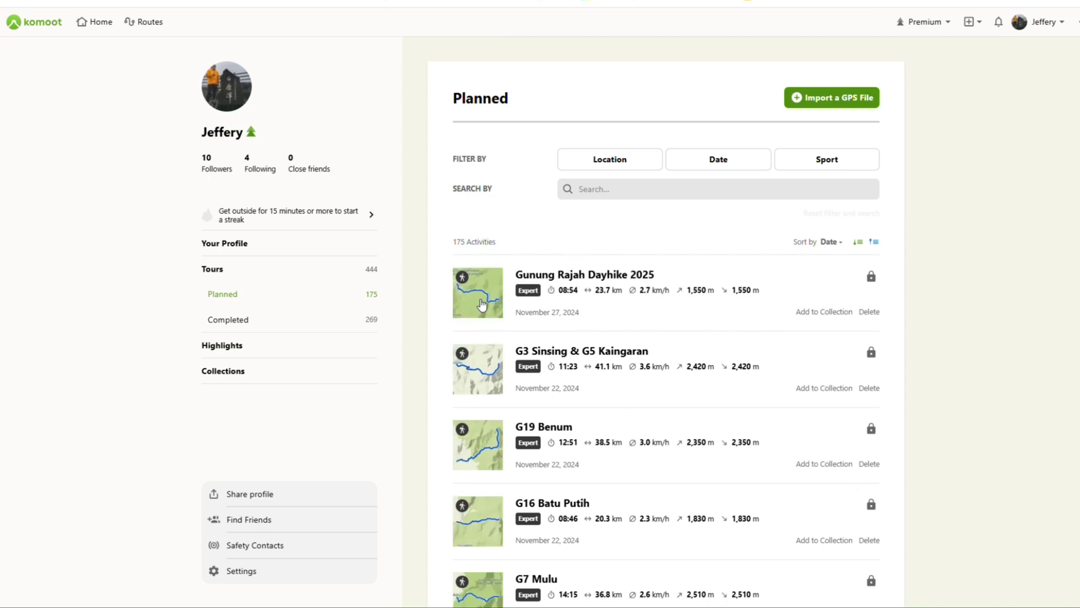
pyautogui.click(555, 274)
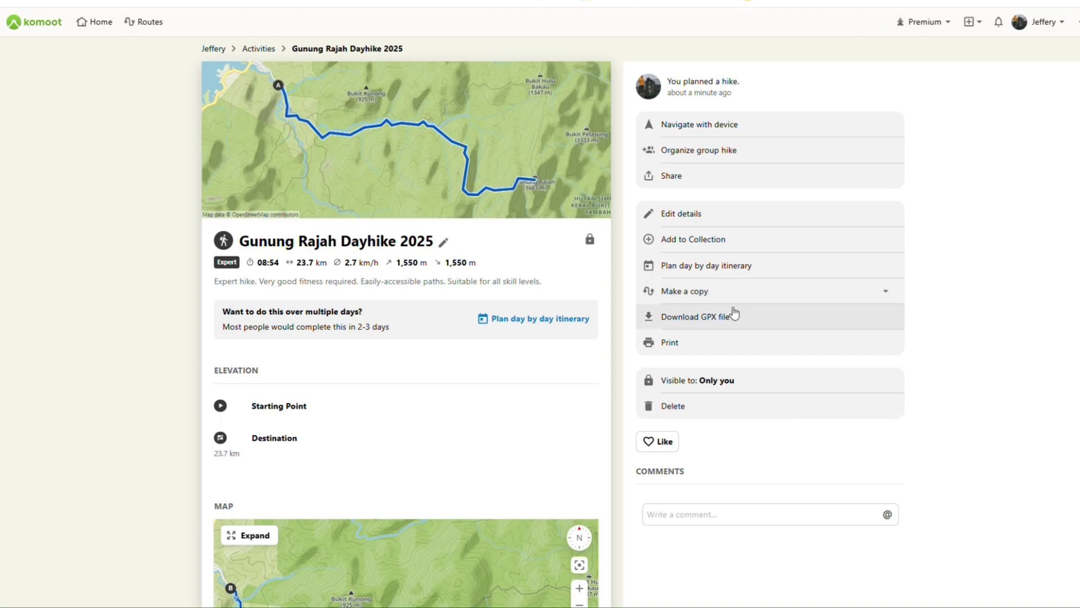
# Copy the hike's share link from the Share dialog, then close it
pyautogui.click(681, 183)
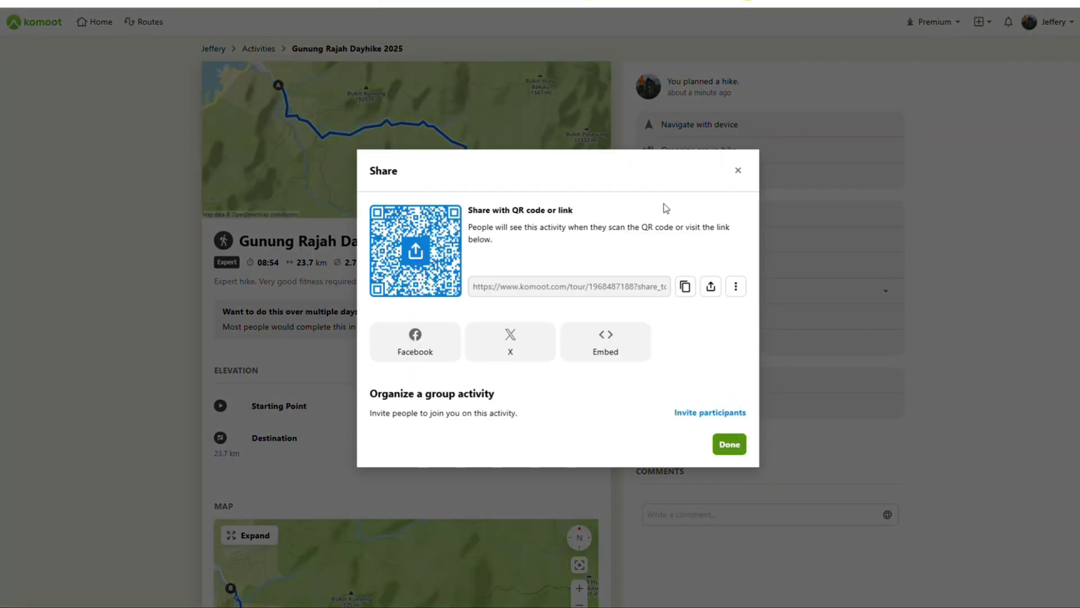
pyautogui.click(685, 287)
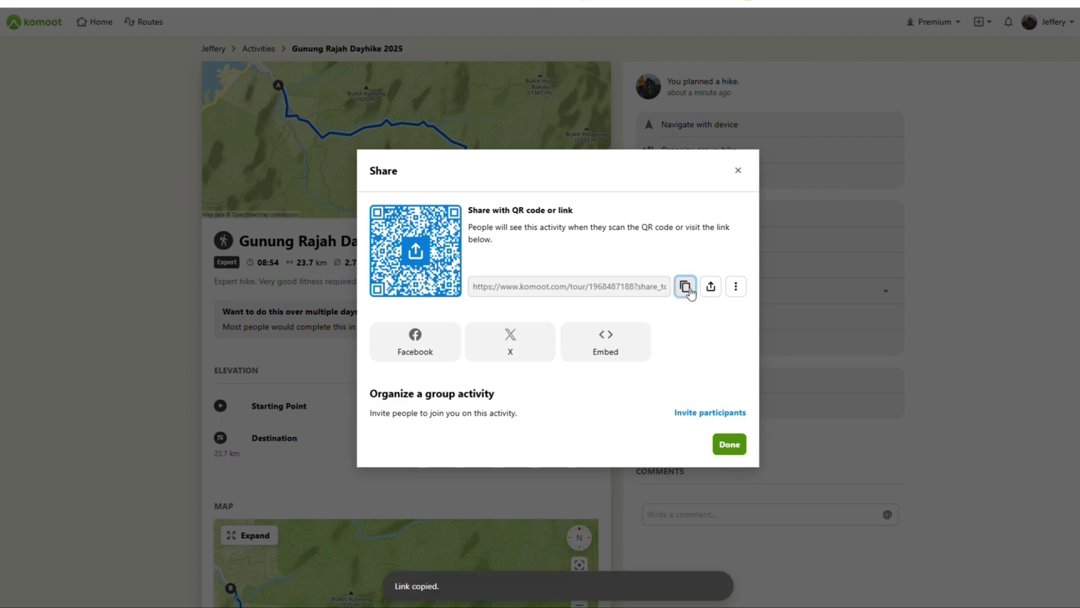
pyautogui.hotkey('shift', 'Tab')
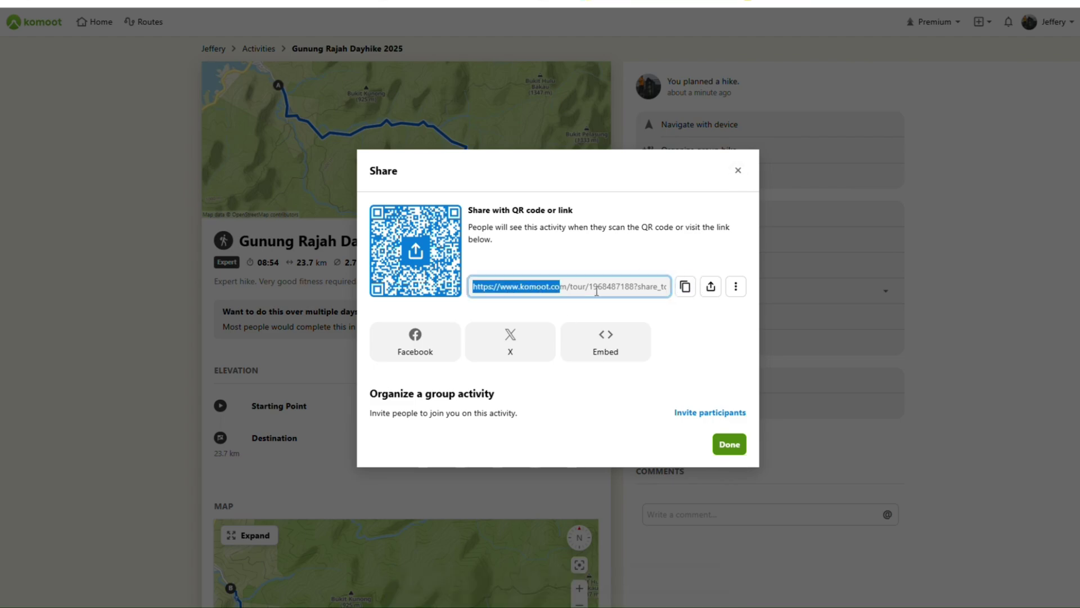
pyautogui.click(738, 170)
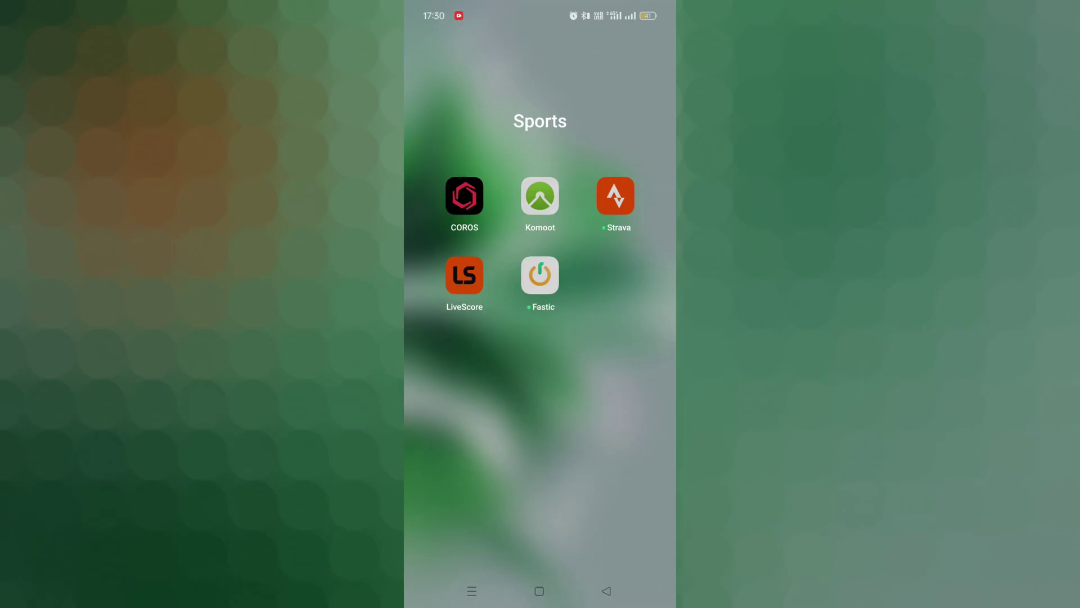
# In the phone app, open Gunung Rajah Dayhike 2025 from the profile's Planned tours
pyautogui.click(540, 196)
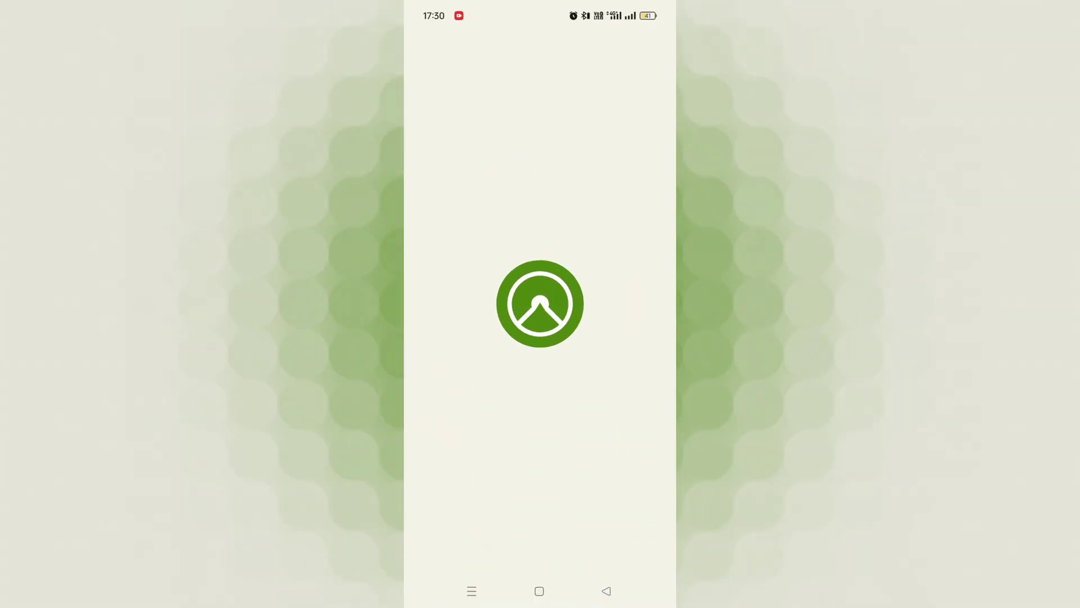
pyautogui.click(594, 551)
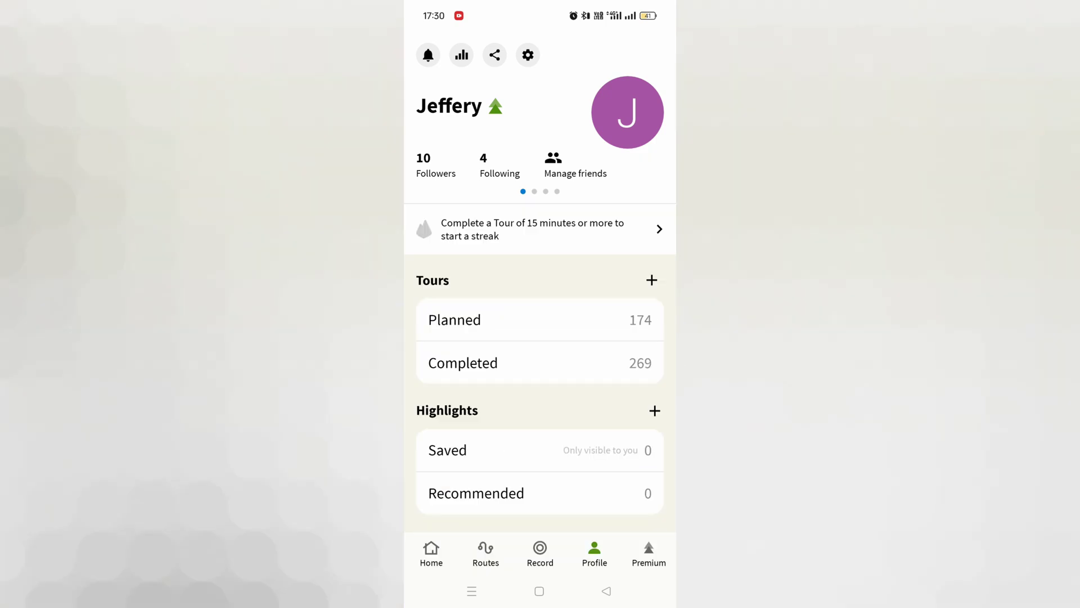
pyautogui.click(522, 320)
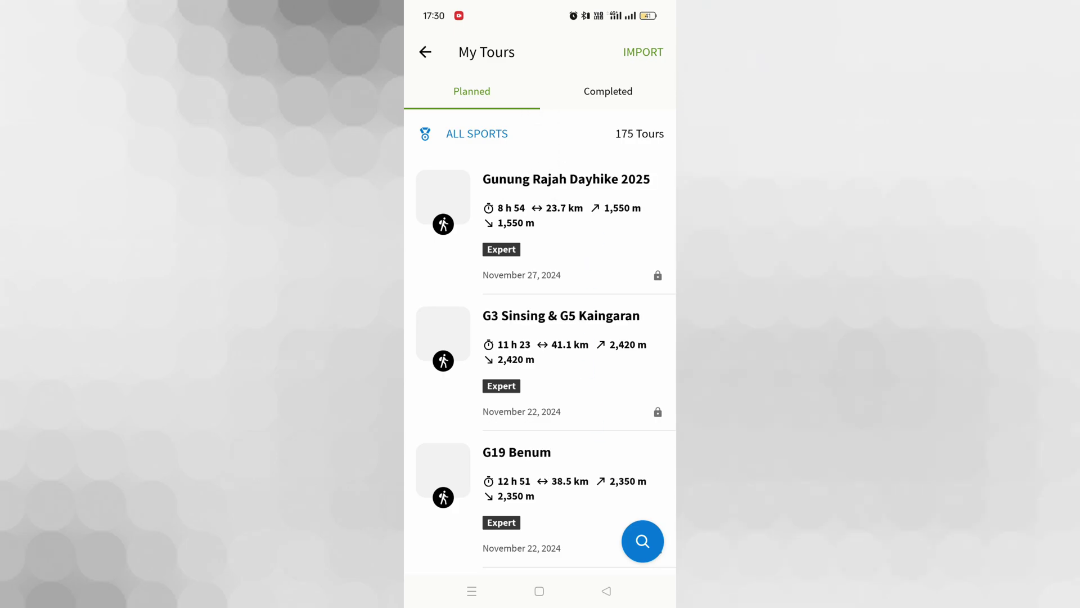
pyautogui.click(566, 180)
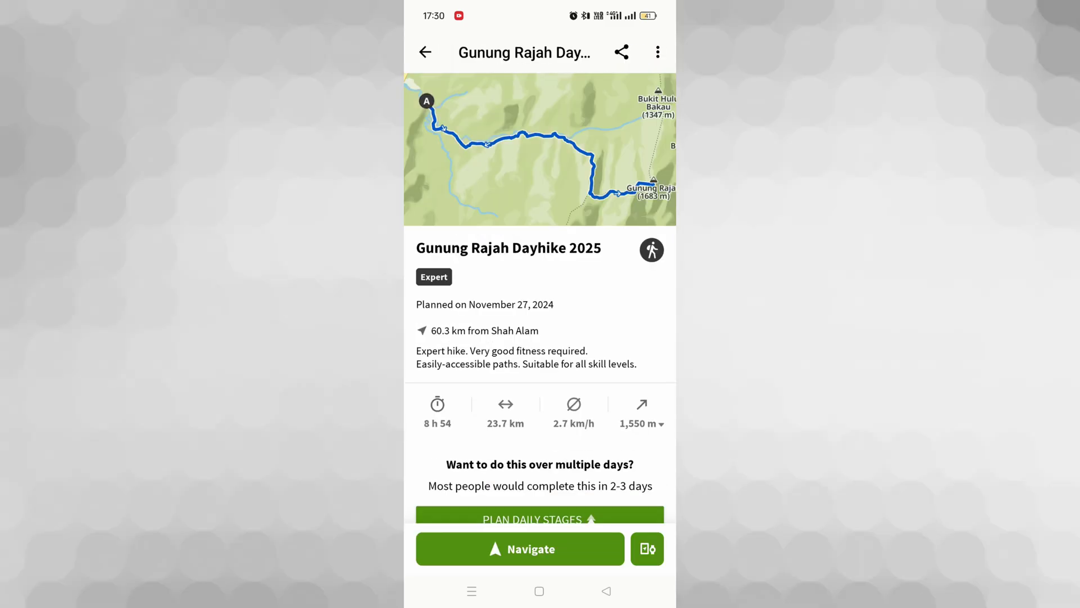
# Save the hike offline despite the WiFi warning and show its full-screen map with elevation profile
pyautogui.scroll(-3, 596, 450)
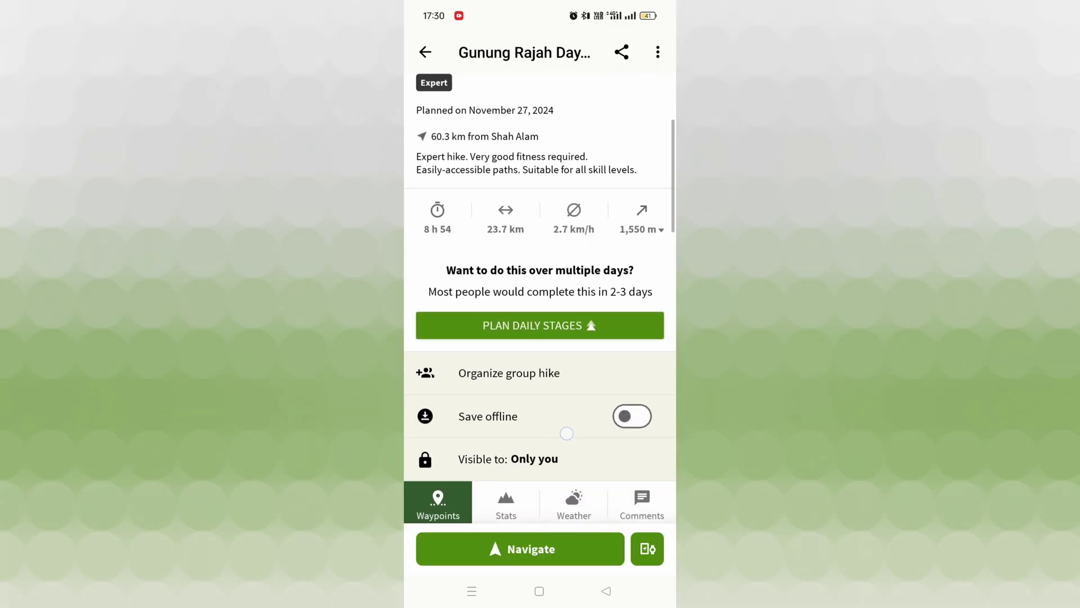
pyautogui.scroll(-1, 540, 338)
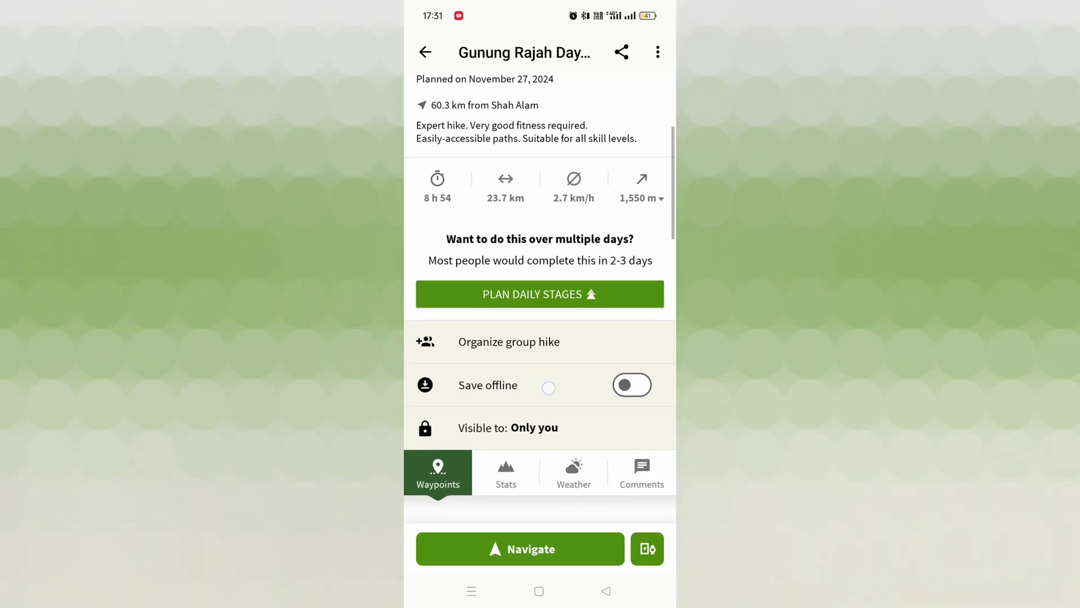
pyautogui.click(655, 390)
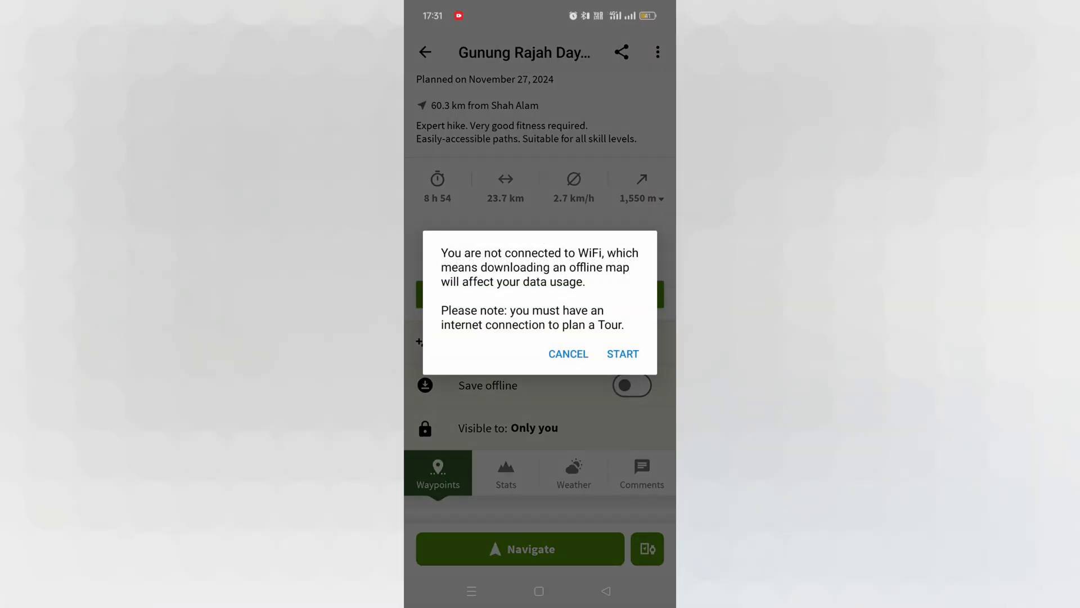
pyautogui.click(623, 353)
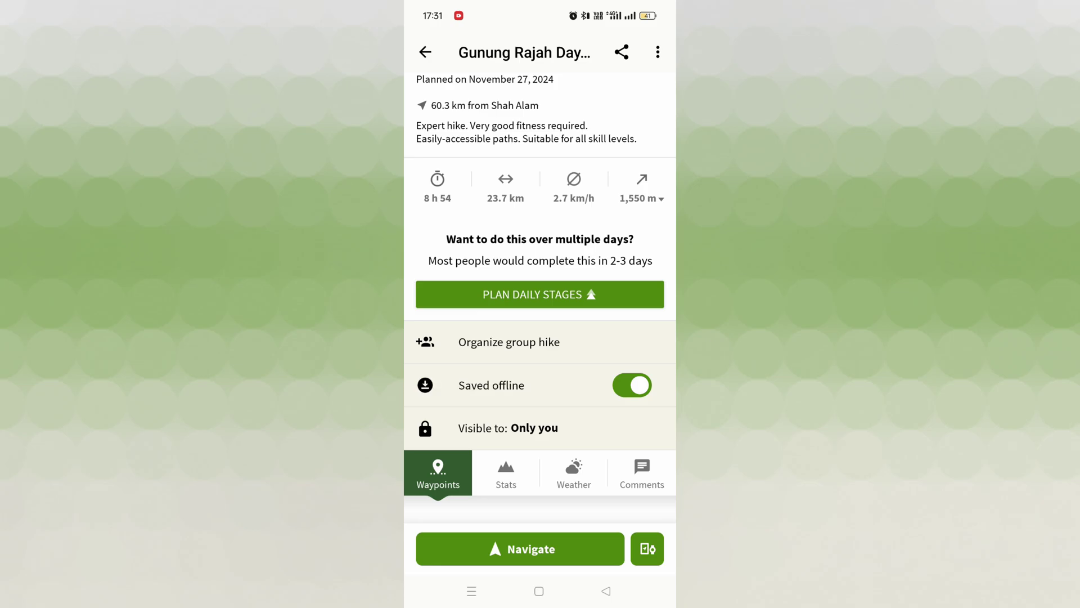
pyautogui.scroll(5, 540, 281)
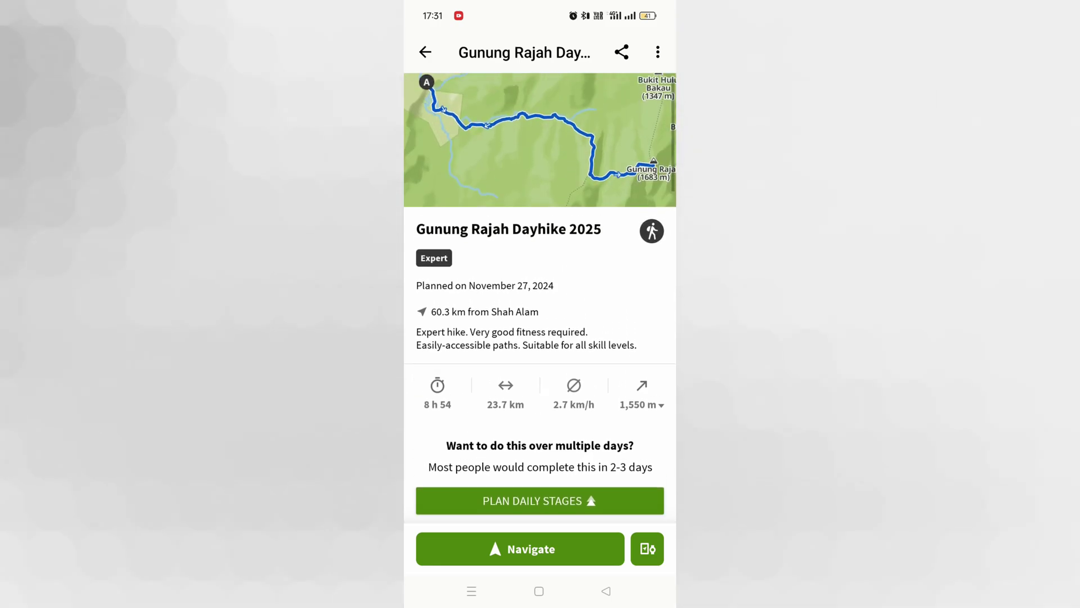
pyautogui.click(540, 141)
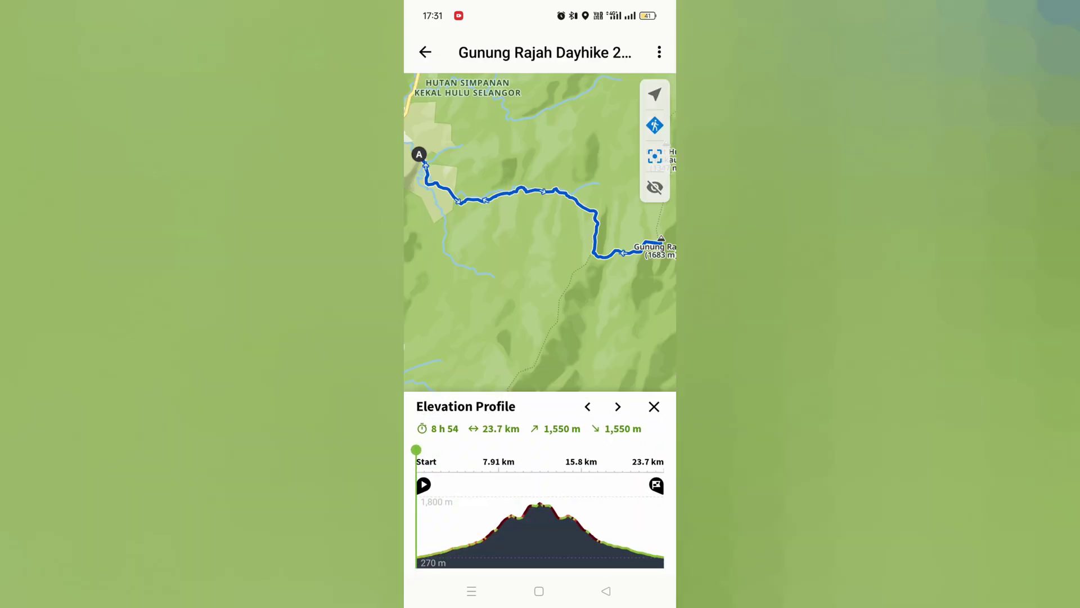